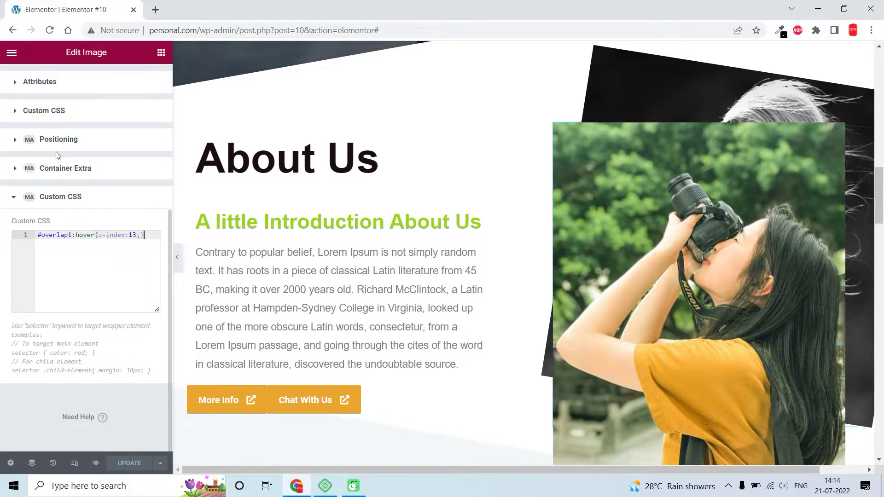
Select the front camera photo to reveal its z-index of 11 and CSS ID overlap1
scroll(57, 155, up, 5)
click(69, 115)
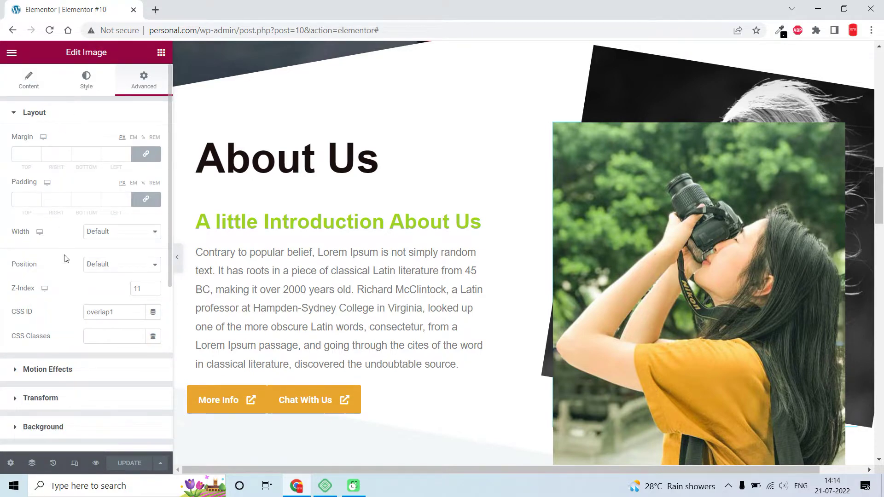
Inspect z-index 11 and CSS ID overlap1, then highlight the #overlap1:hover{z-index:13;} rule
click(145, 288)
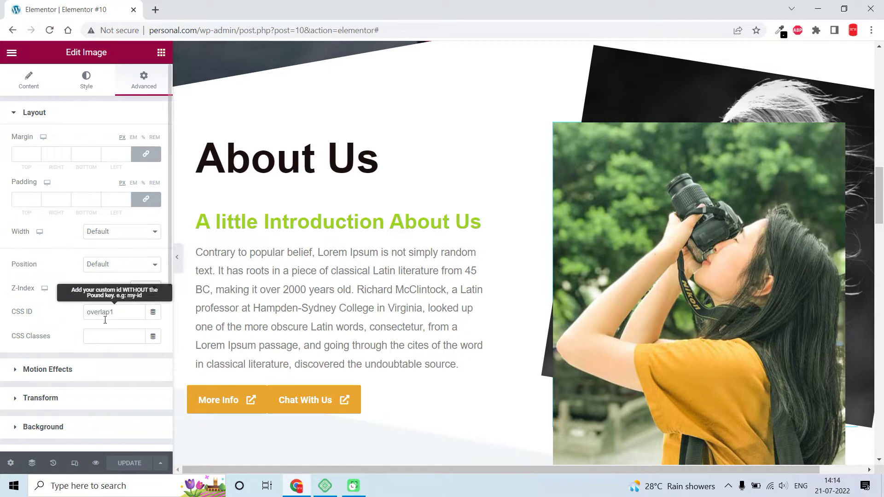
double_click(119, 315)
scroll(119, 317, down, 5)
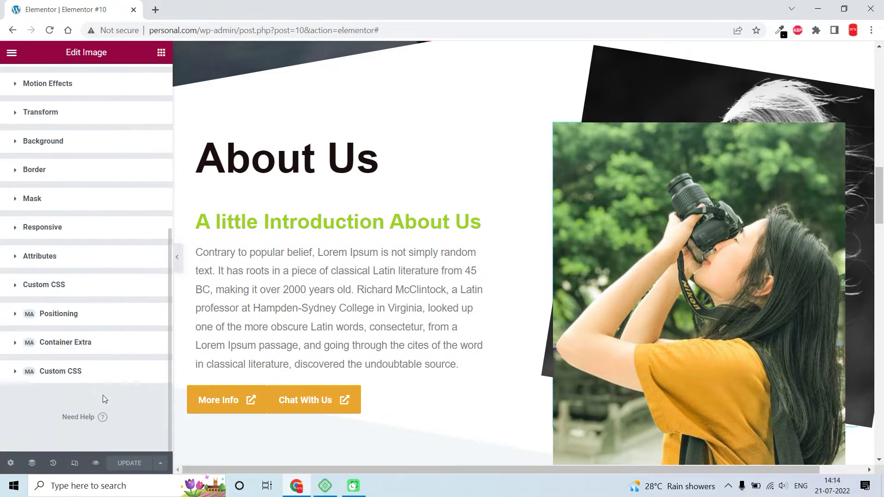
click(82, 374)
scroll(82, 350, down, 3)
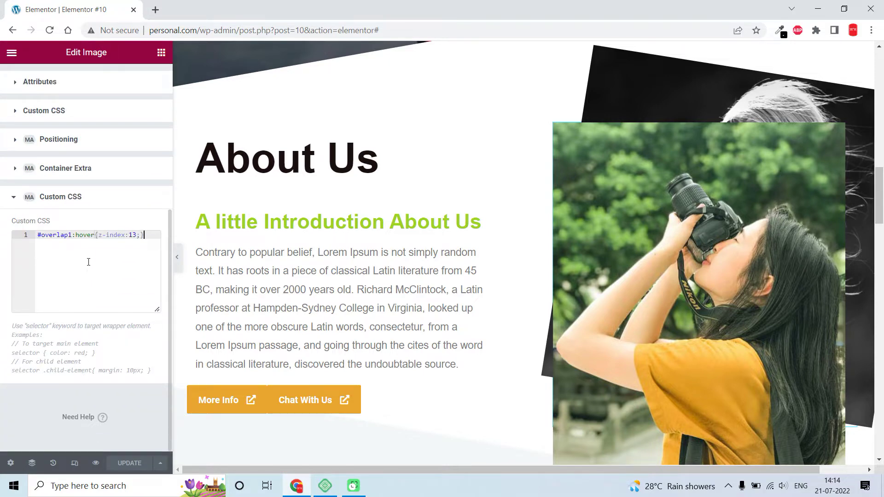
drag(72, 235, 99, 240)
click(79, 245)
click(109, 235)
Show the front photo's hover rule and its z-index value of 13
scroll(131, 247, up, 5)
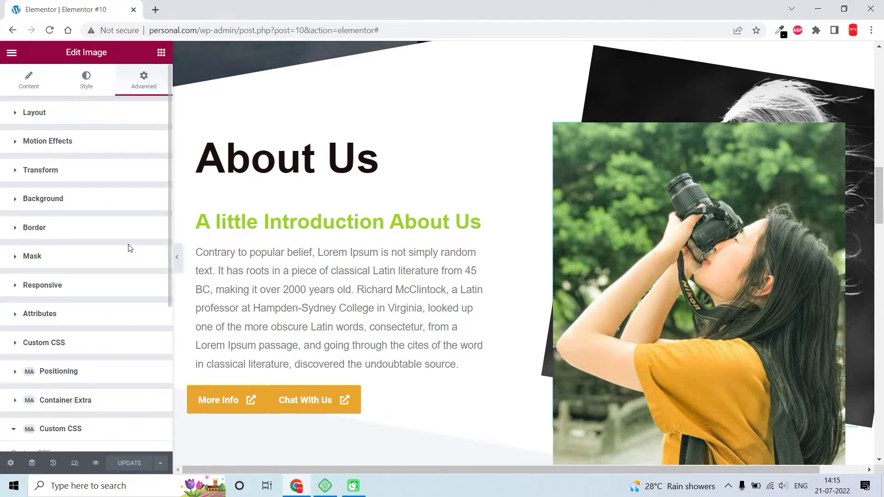
click(52, 112)
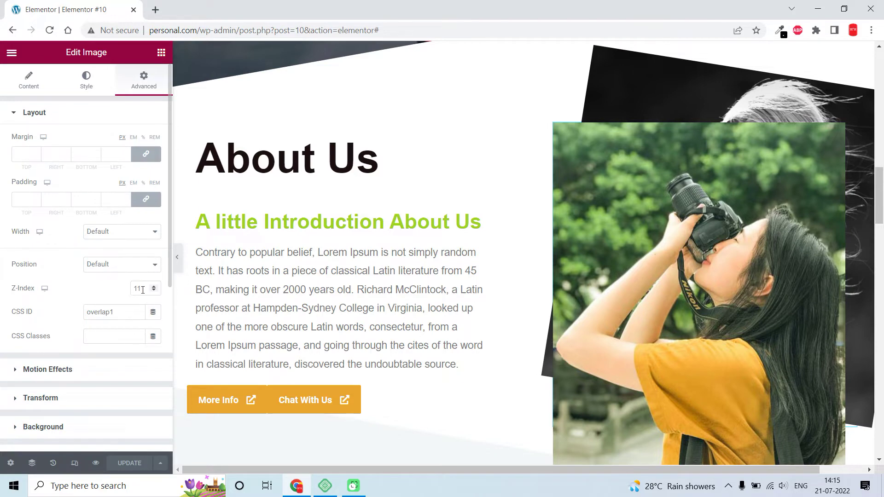
scroll(116, 292, down, 6)
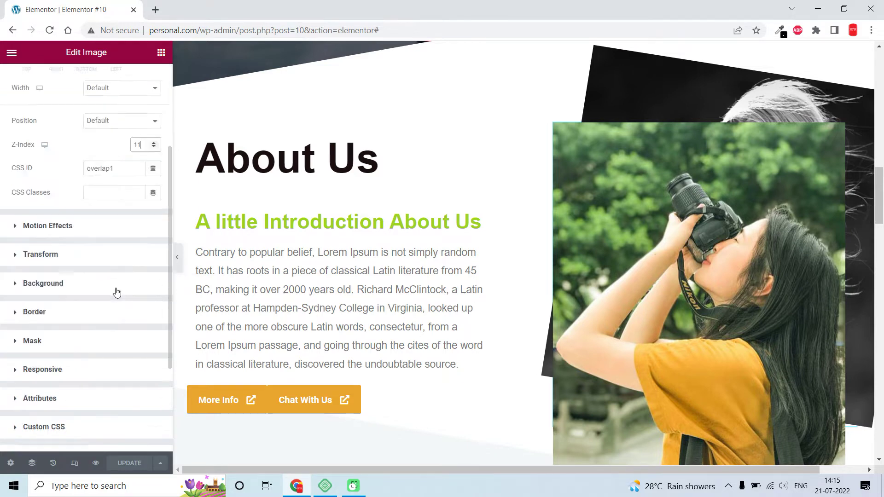
click(87, 371)
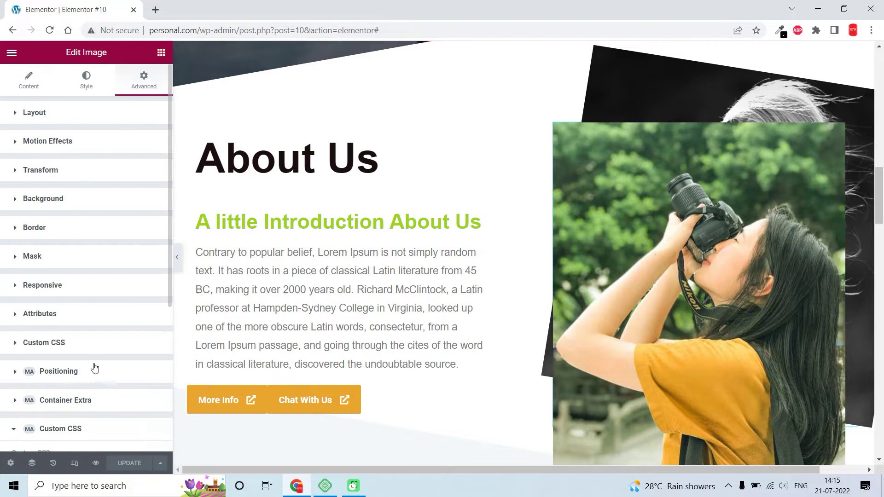
click(134, 236)
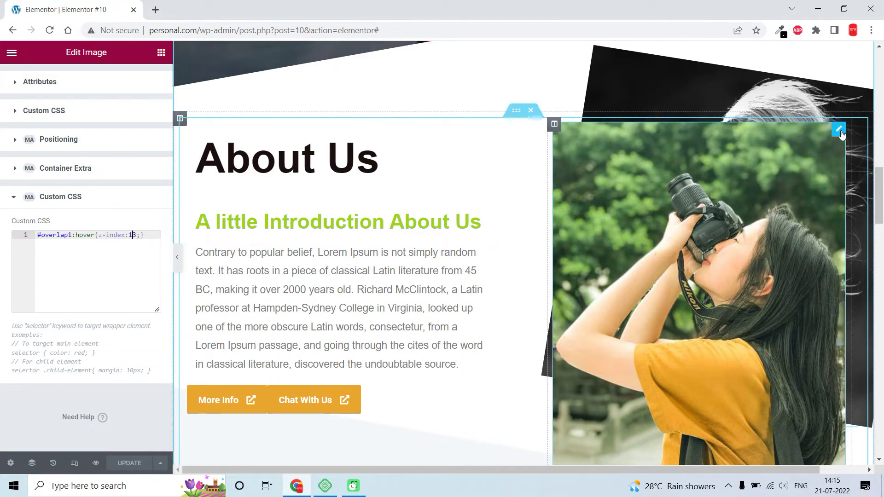
Check the back portrait's z-index of 12, then reselect the front camera photo
click(839, 130)
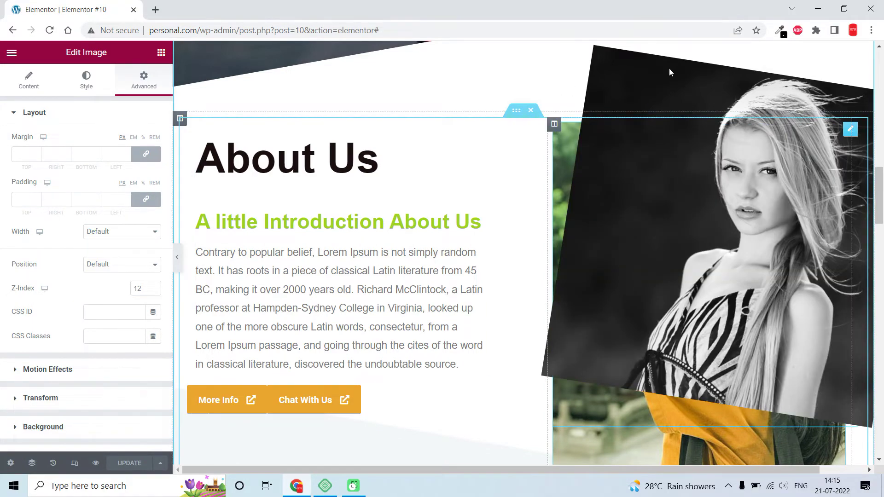
scroll(243, 253, down, 6)
scroll(530, 251, up, 5)
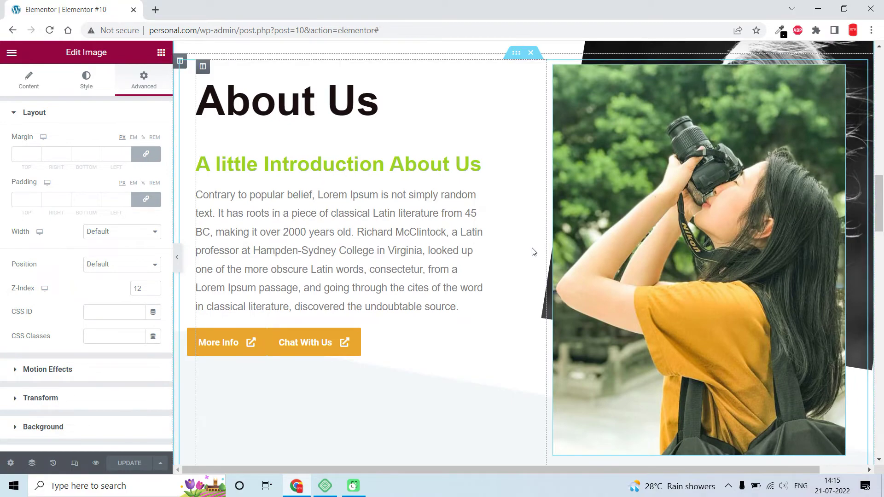
scroll(640, 286, up, 1)
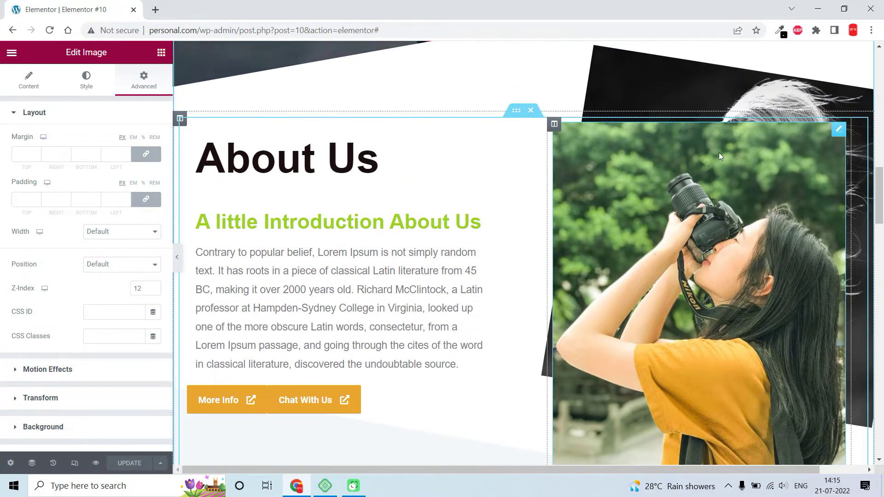
scroll(744, 131, down, 4)
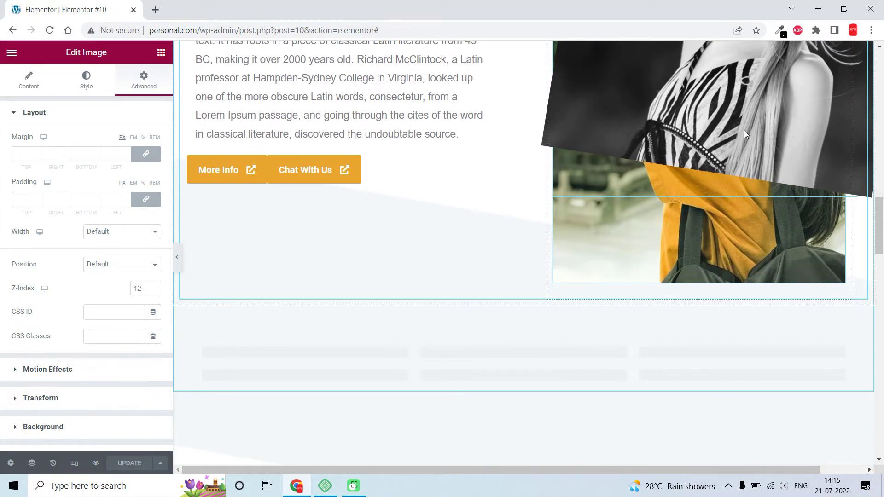
scroll(743, 131, up, 5)
click(707, 149)
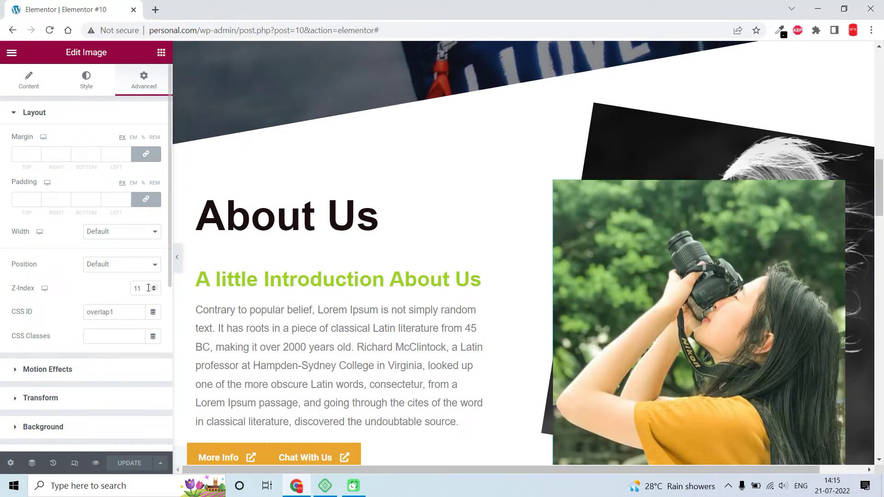
Clear the front photo's z-index and delete its #overlap1:hover custom CSS rule
key(BackSpace)
key(BackSpace)
key(Tab)
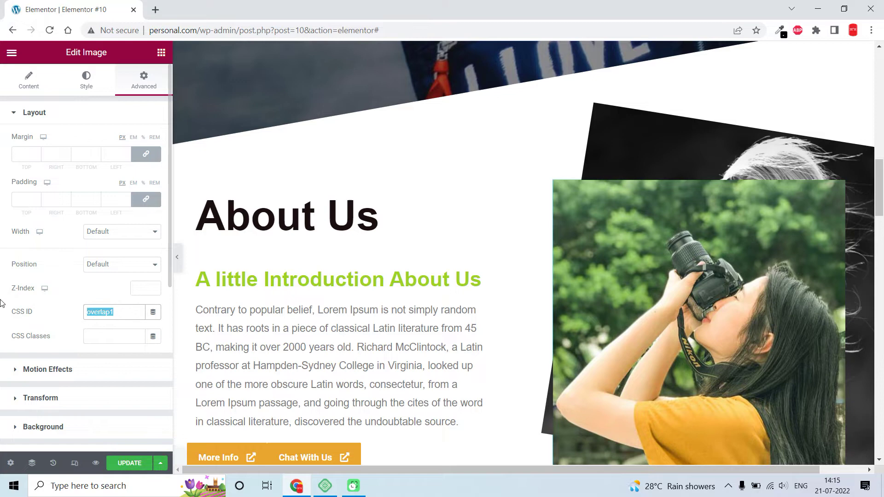
scroll(93, 350, down, 5)
click(79, 374)
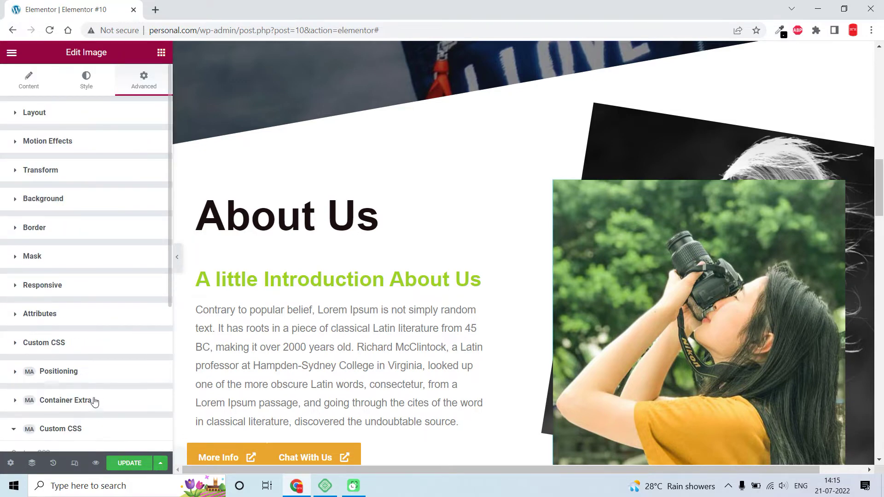
scroll(96, 281, down, 5)
drag(147, 235, 4, 212)
key(BackSpace)
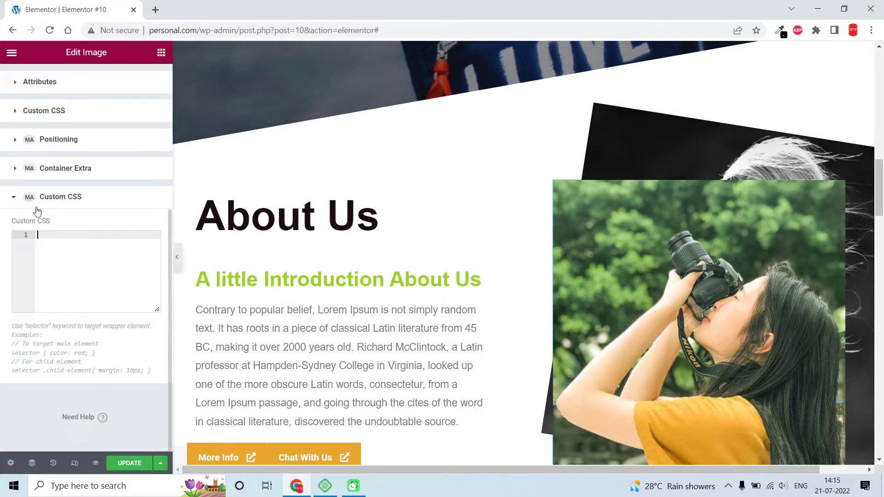
Clear the back portrait's z-index value of 12
click(810, 253)
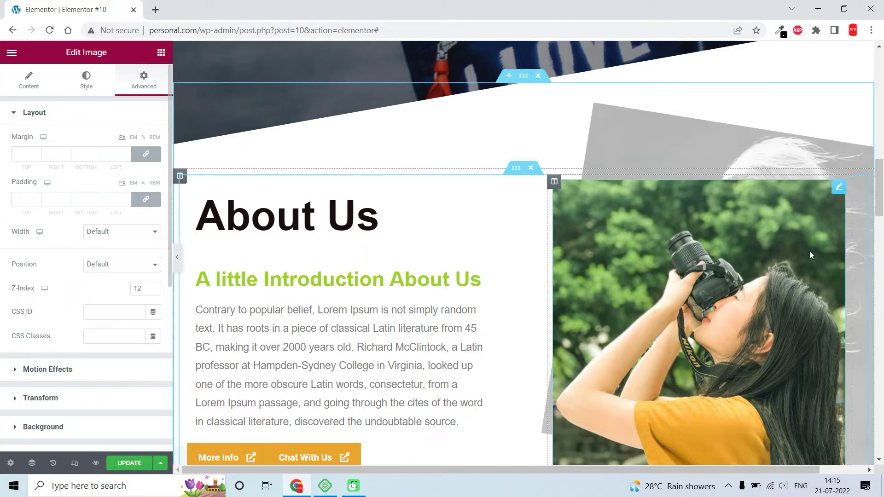
double_click(138, 288)
key(BackSpace)
scroll(588, 170, down, 4)
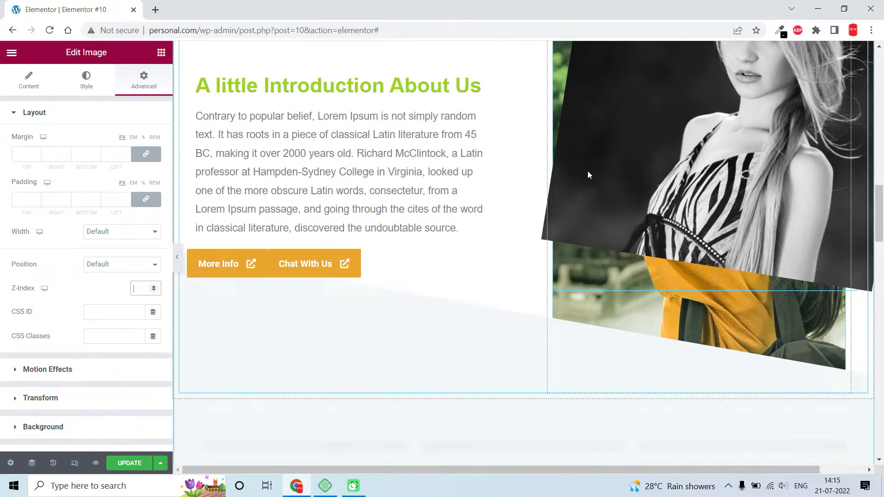
scroll(552, 273, up, 2)
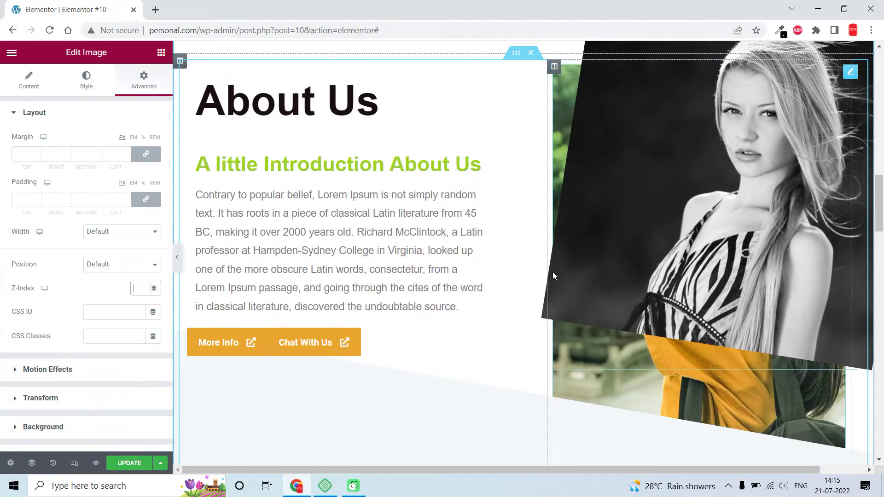
scroll(553, 271, up, 4)
scroll(553, 272, down, 2)
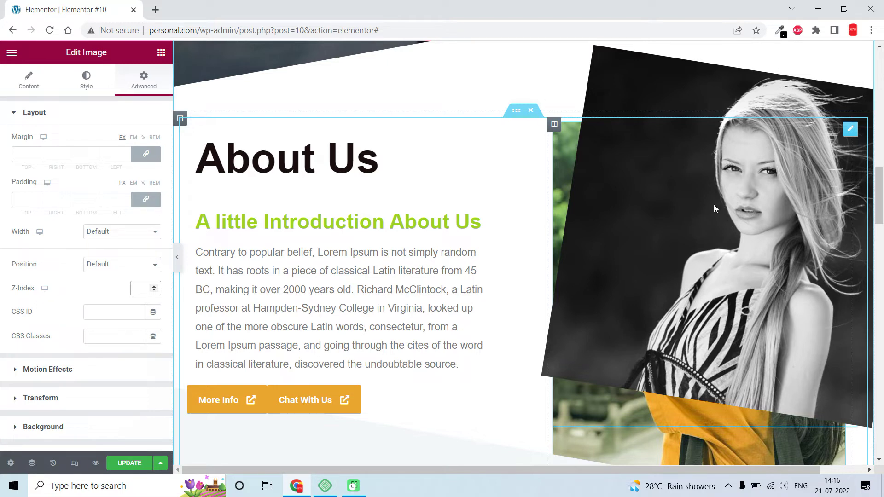
scroll(797, 110, up, 1)
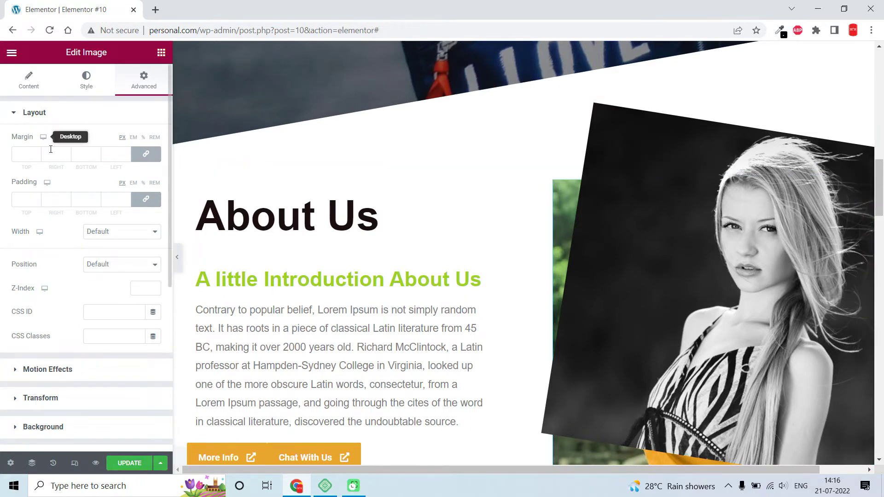
Give the black-and-white photo a z-index of 20
scroll(138, 266, down, 3)
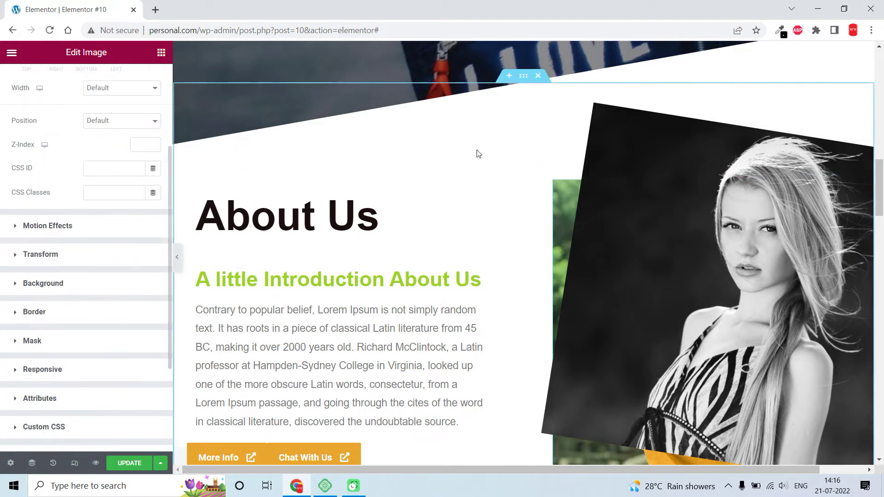
right_click(626, 126)
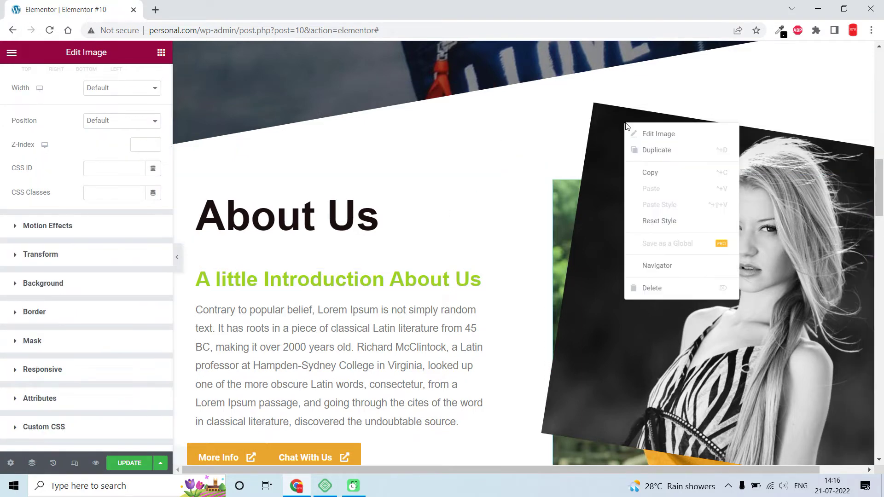
click(637, 133)
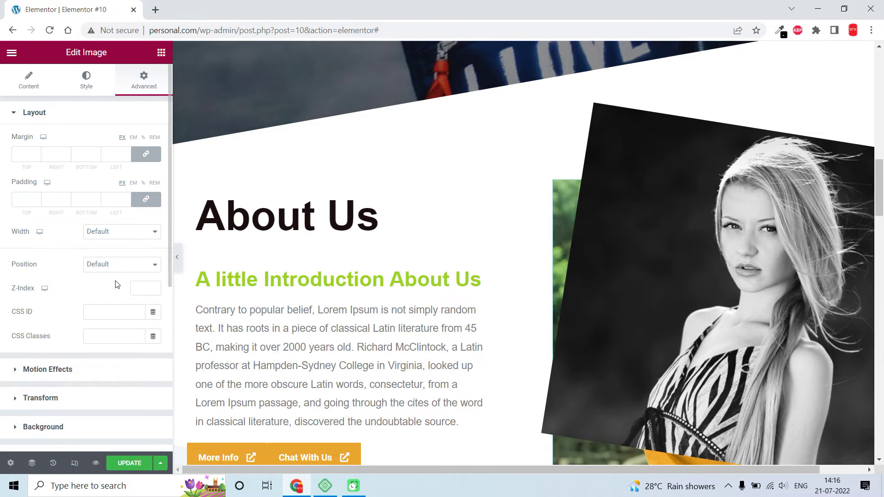
scroll(116, 284, down, 3)
click(145, 144)
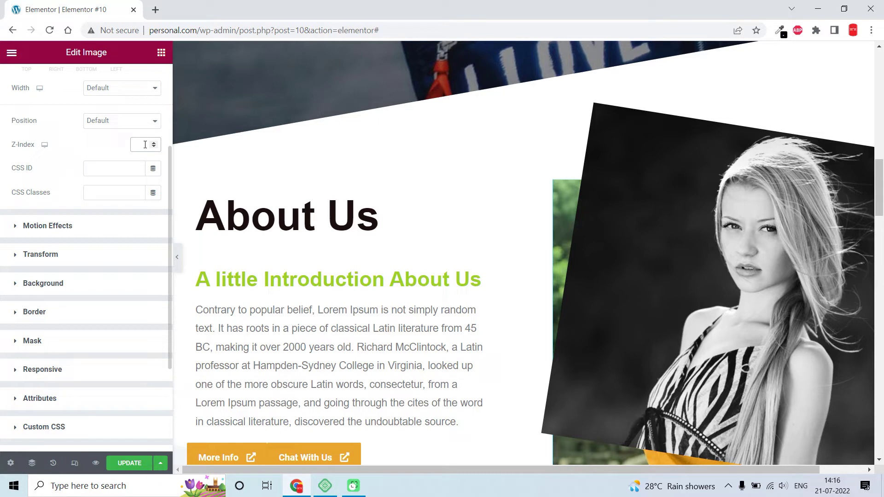
text(20)
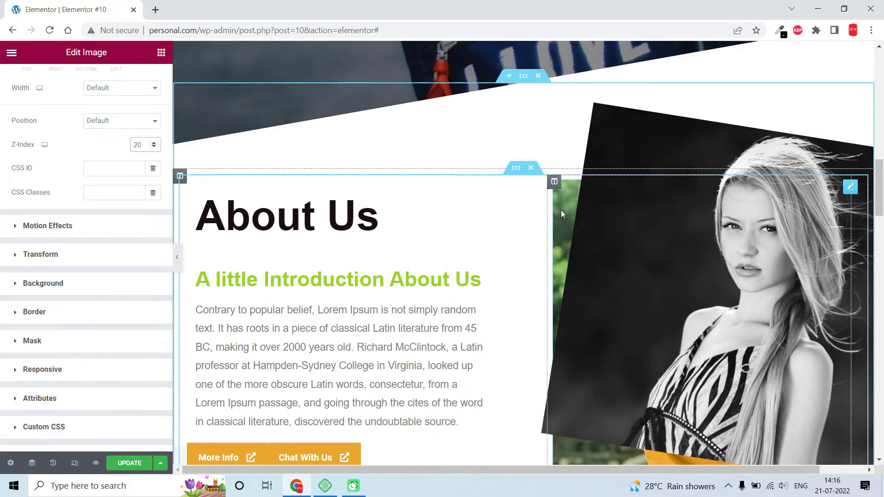
Set the colour camera photo's z-index to 30, then revert it to 20
scroll(561, 210, down, 3)
click(608, 376)
right_click(607, 377)
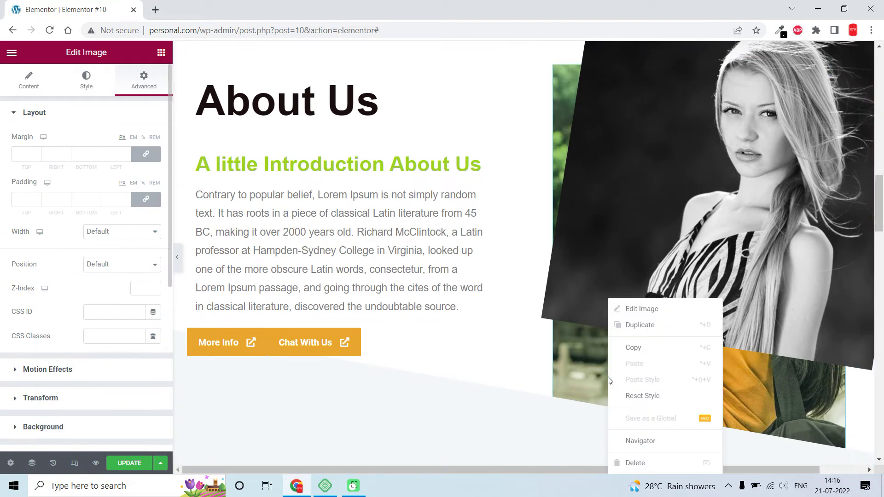
click(640, 307)
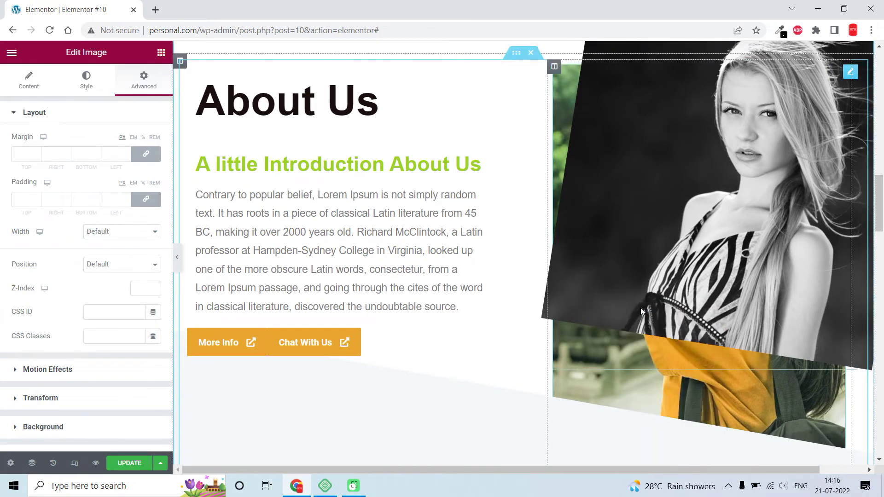
click(142, 289)
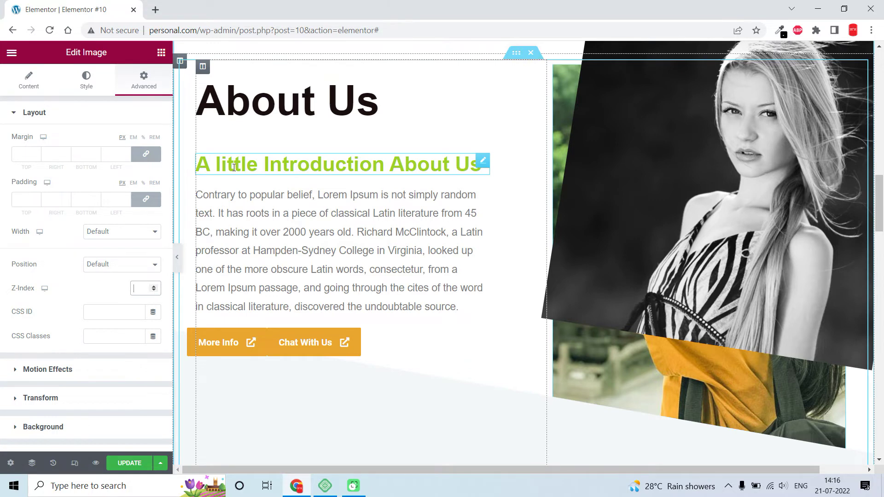
text(30)
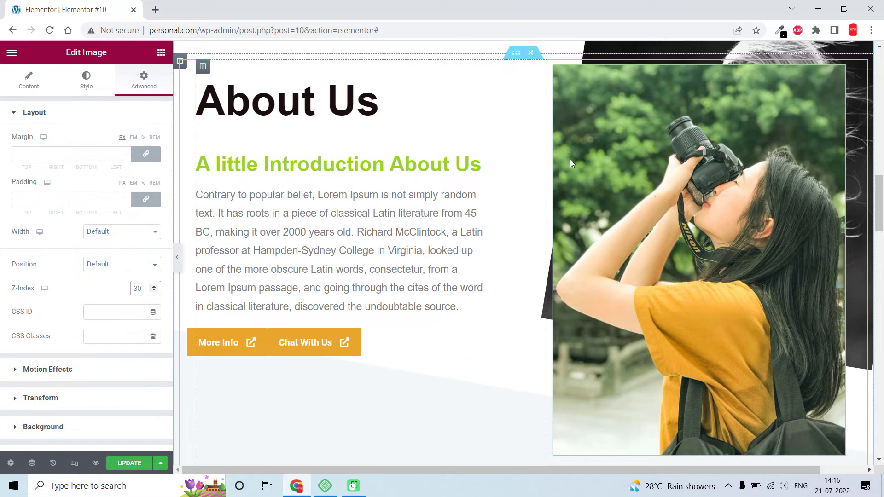
scroll(570, 159, up, 3)
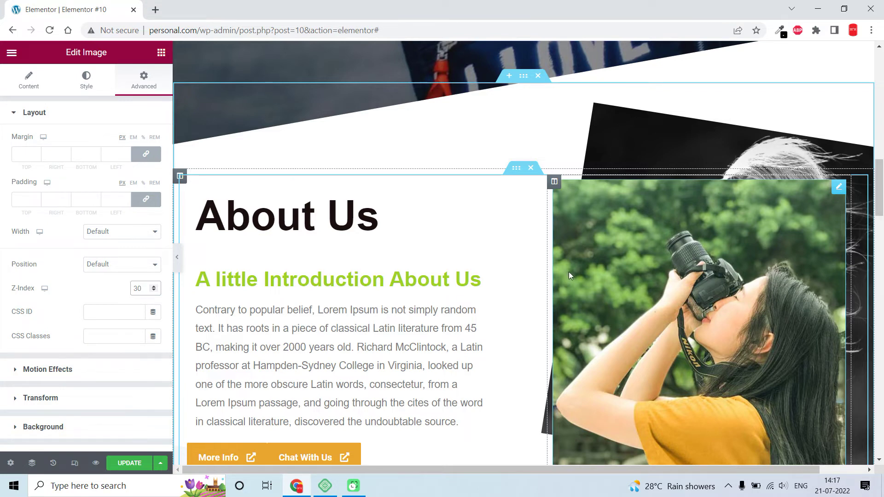
key(ctrl+z)
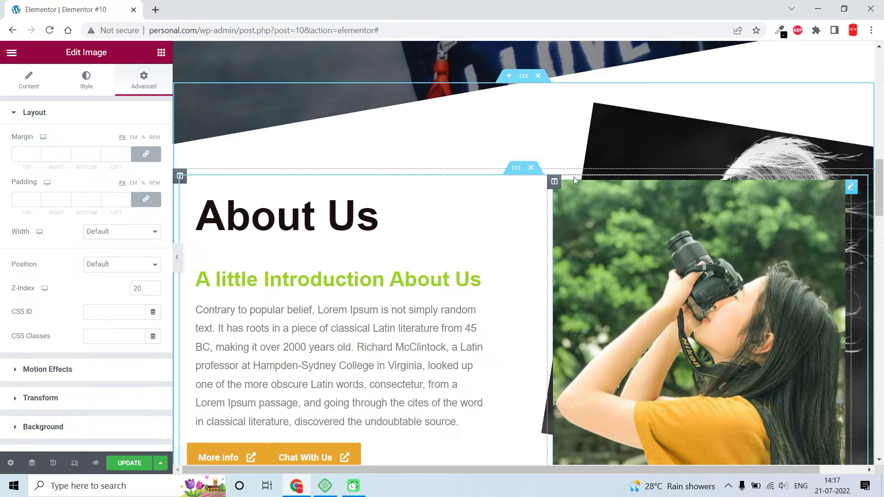
click(112, 311)
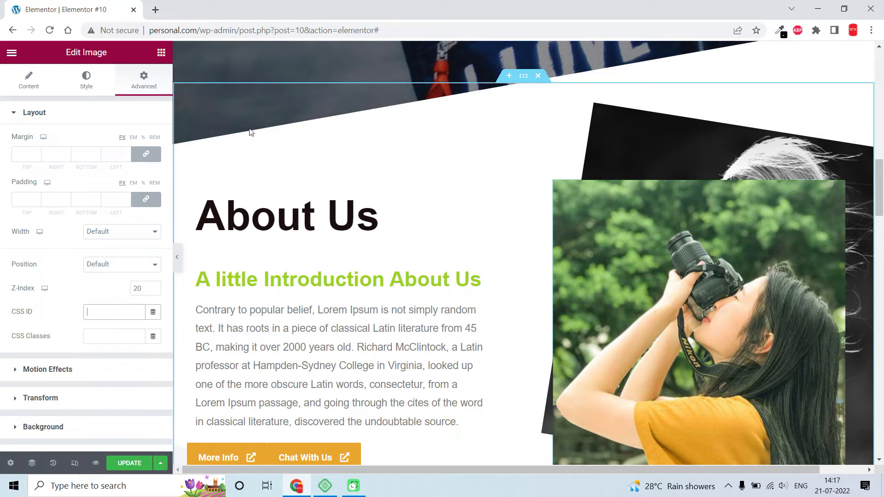
Set the image's CSS ID to mycustomcss
text(mycustomcss)
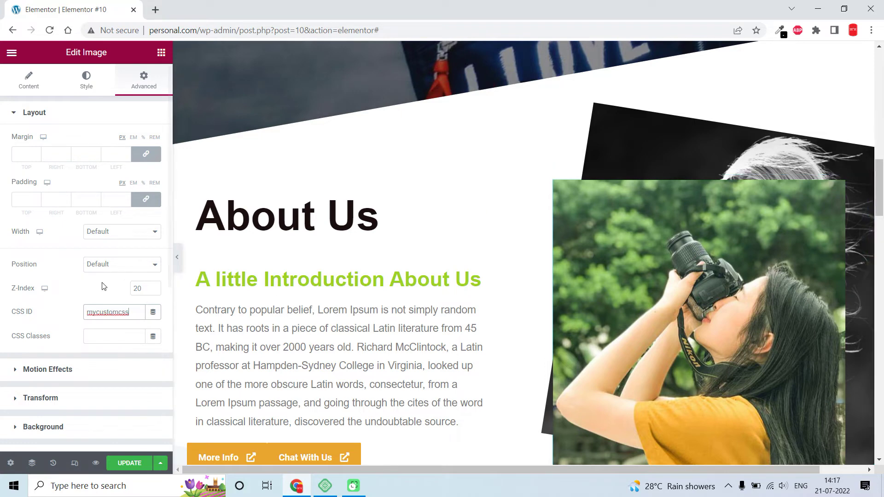
Write the custom CSS rule #mycustomcss:hover{z-index:40;} for the image
scroll(135, 304, down, 5)
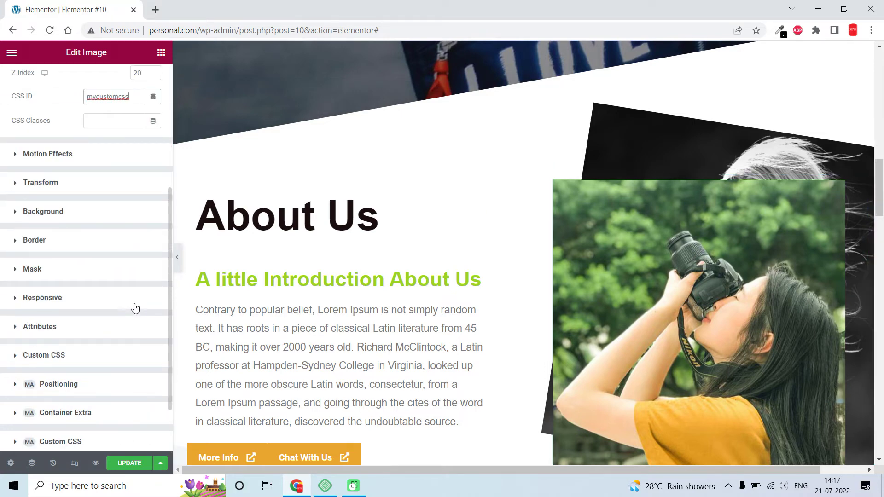
scroll(135, 306, down, 2)
click(83, 369)
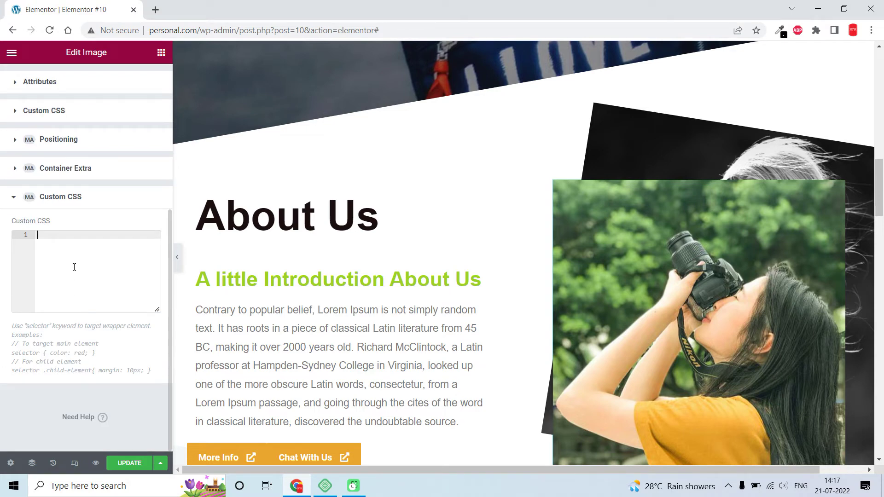
text(#mycust)
text(omcss)
text(:hover)
text({)
text(z)
text(-0)
text(ndex:)
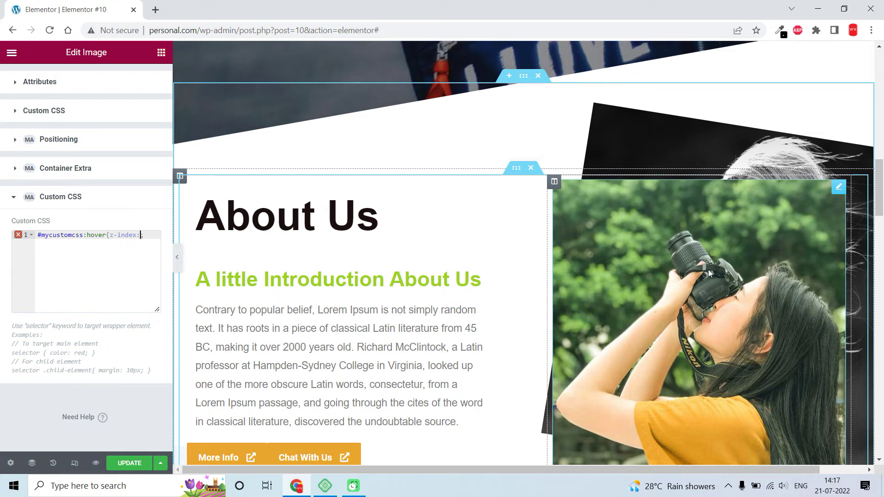
text(40)
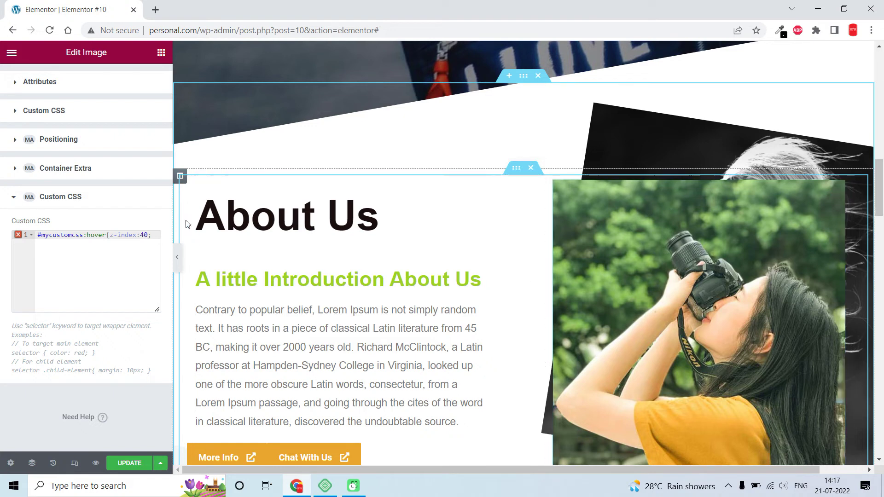
click(156, 239)
text(})
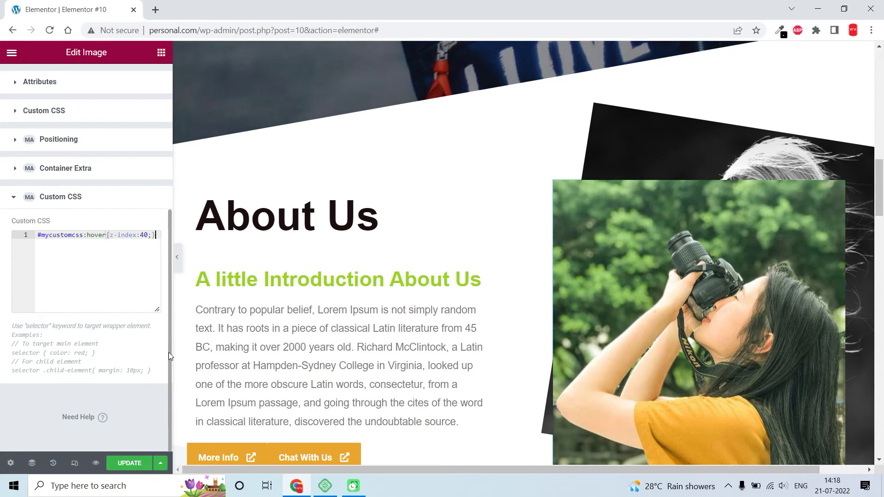
scroll(702, 189, down, 3)
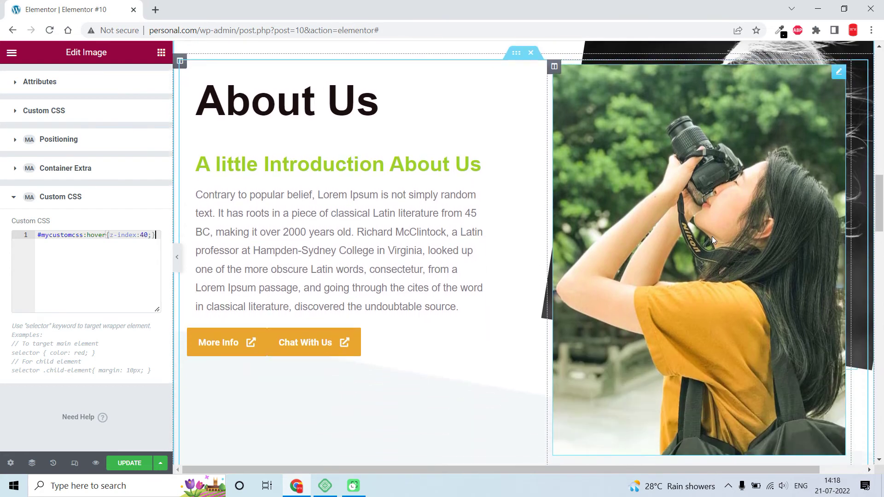
scroll(711, 238, up, 1)
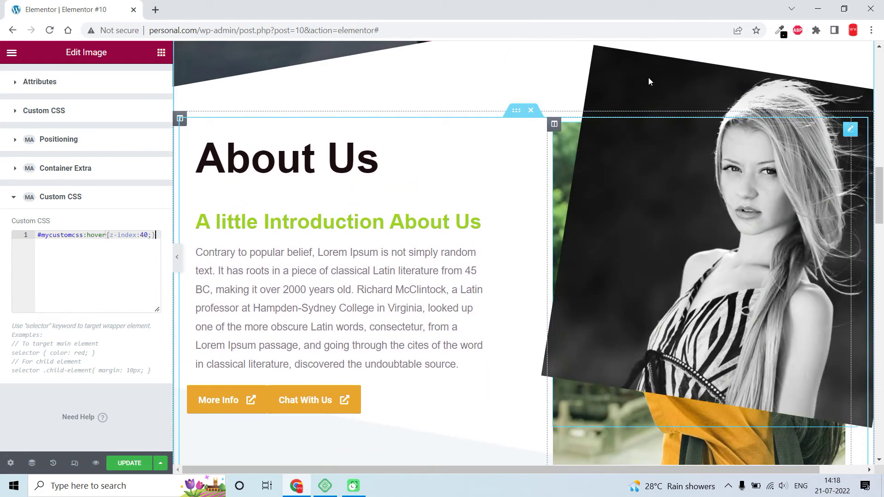